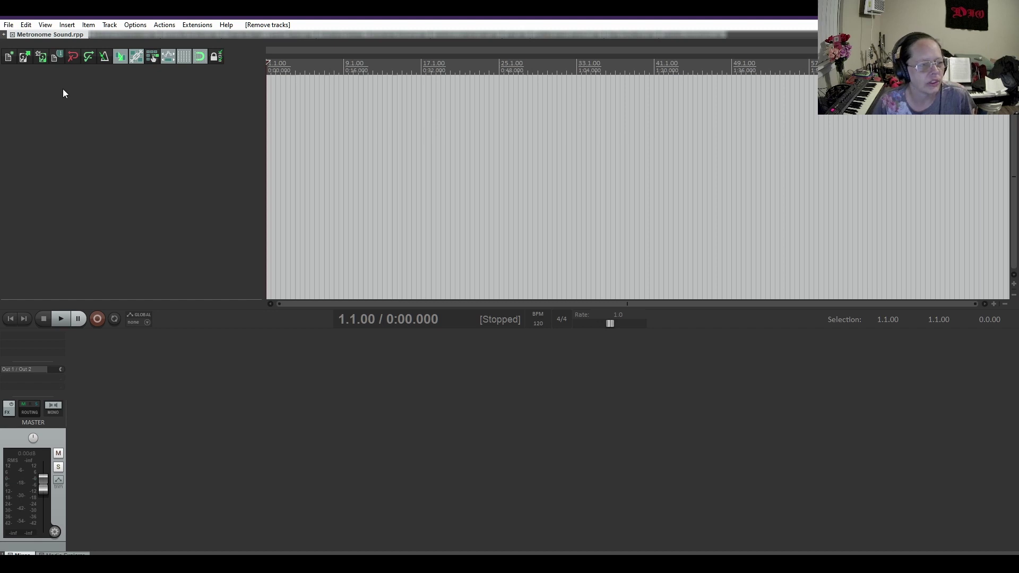
Add an empty Track 1 to the Metronome Sound project and switch the metronome on
double_click(64, 90)
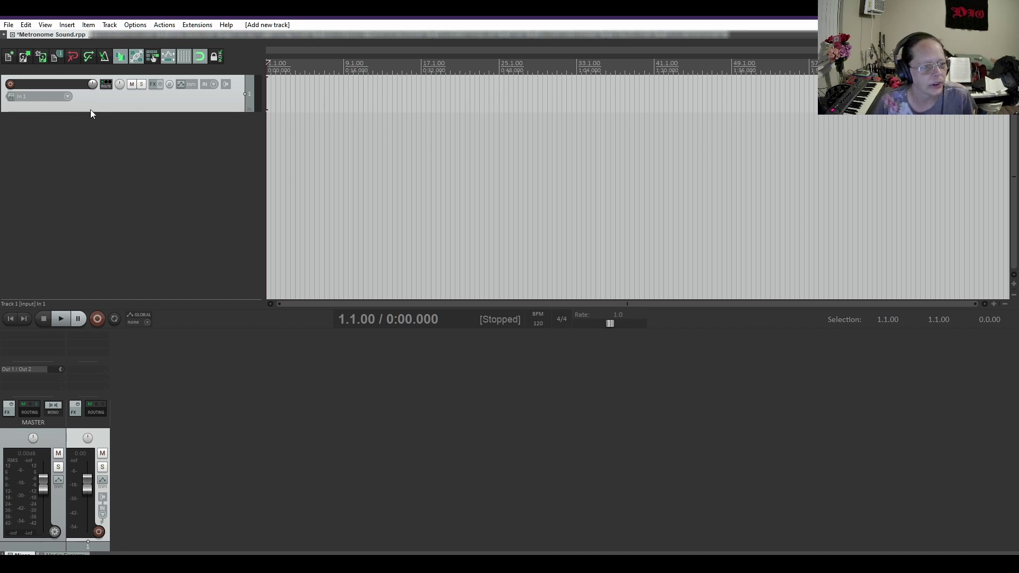
click(105, 56)
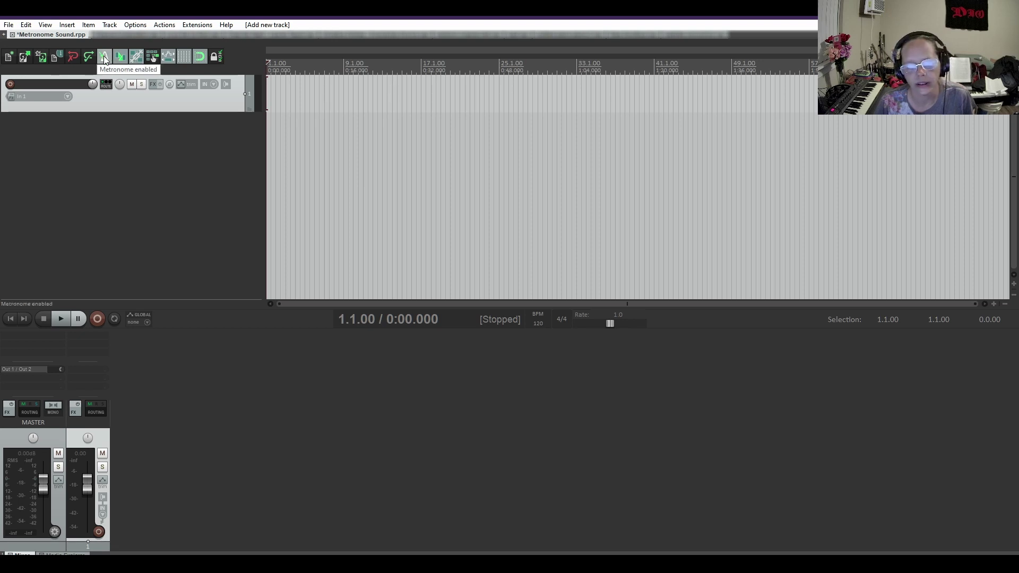
Open and dismiss the metronome and pre-roll settings twice, leaving all values unchanged
right_click(104, 56)
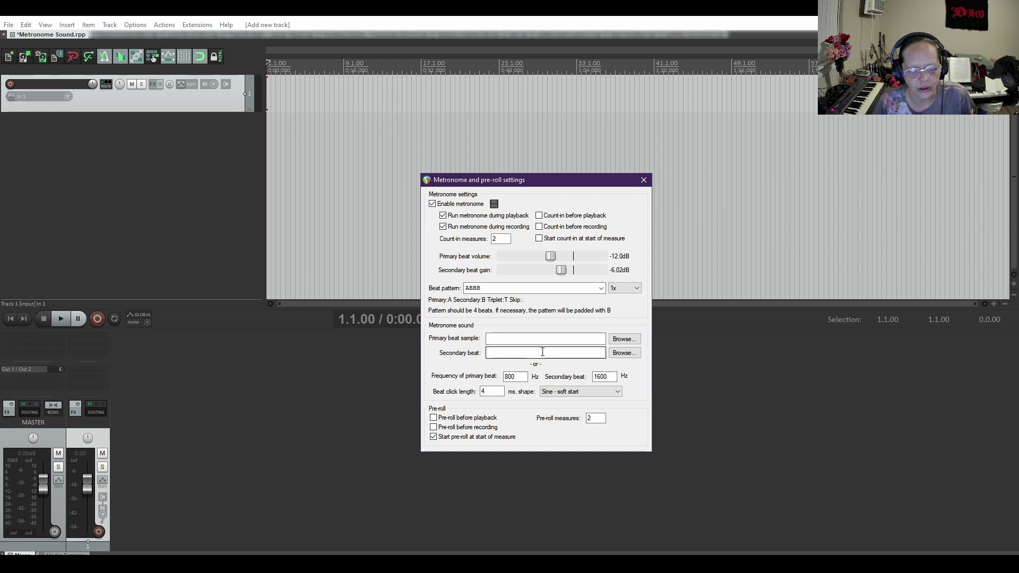
key(Escape)
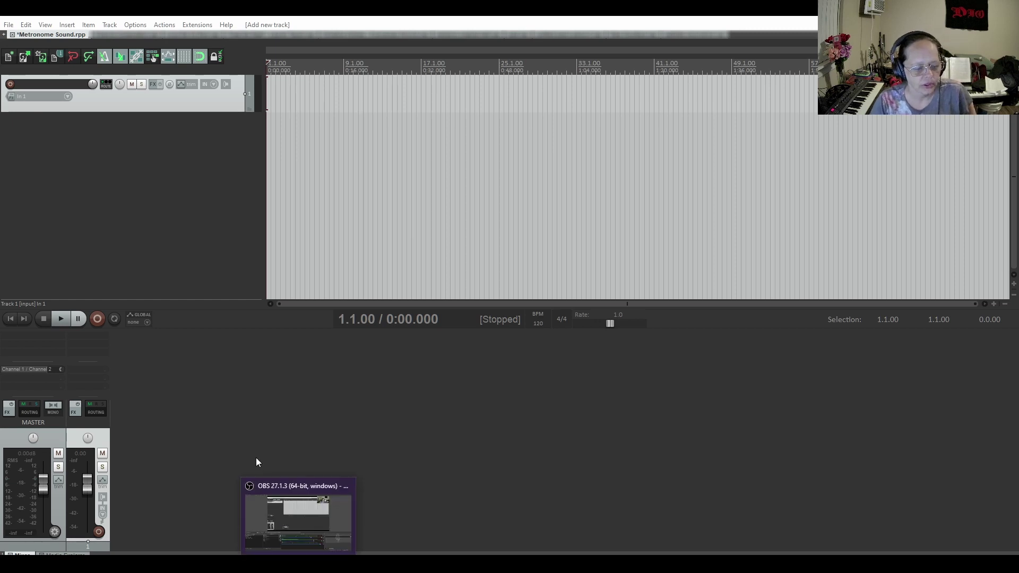
click(189, 205)
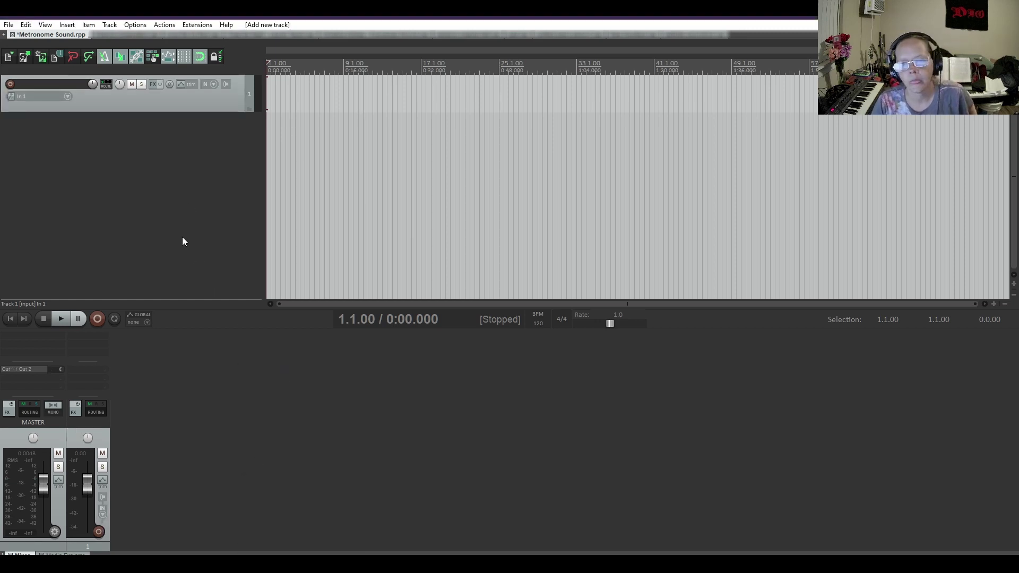
right_click(103, 58)
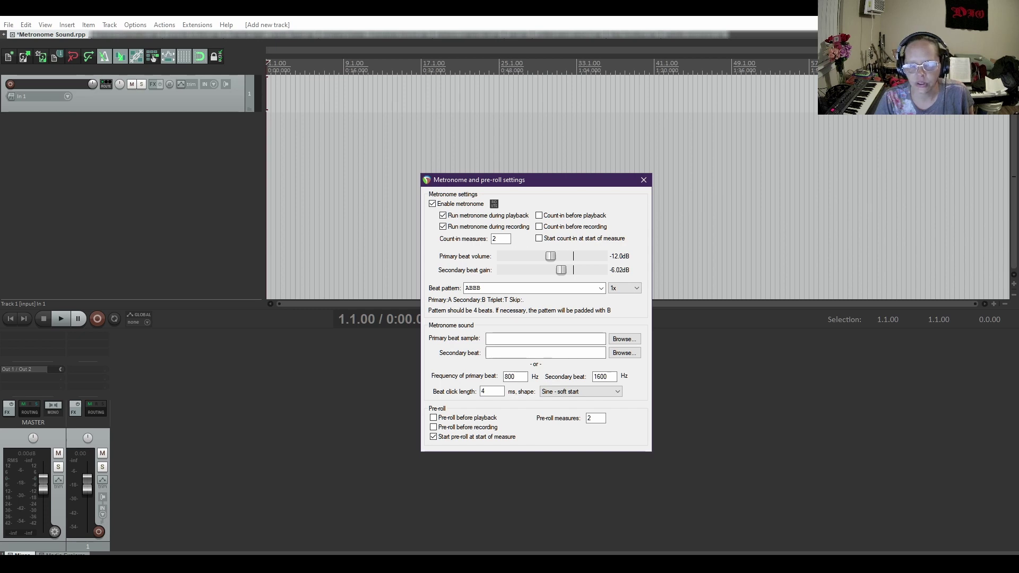
key(Escape)
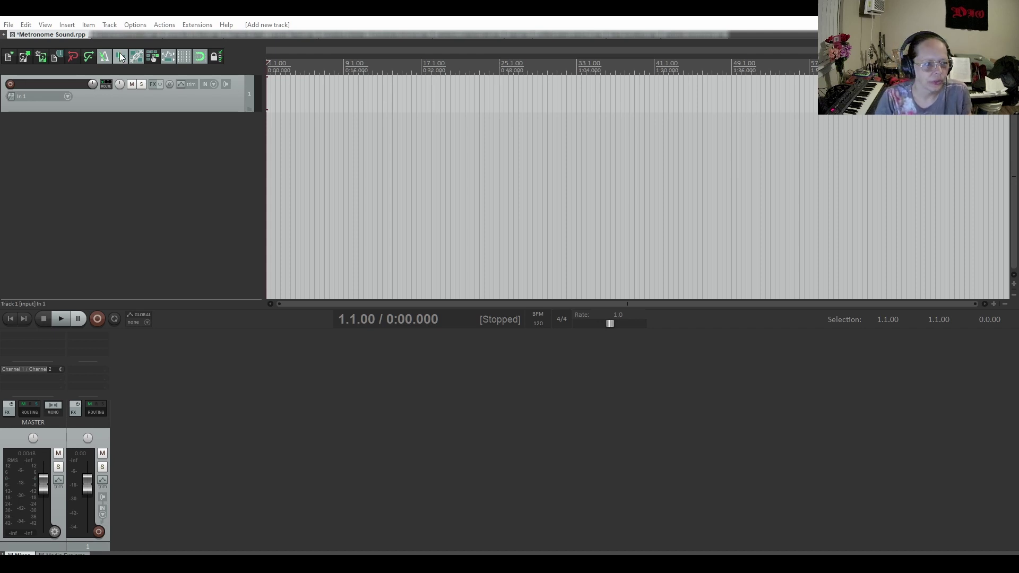
Paste the I Wanna Kick.wav path into the metronome's Primary beat sample field
right_click(101, 57)
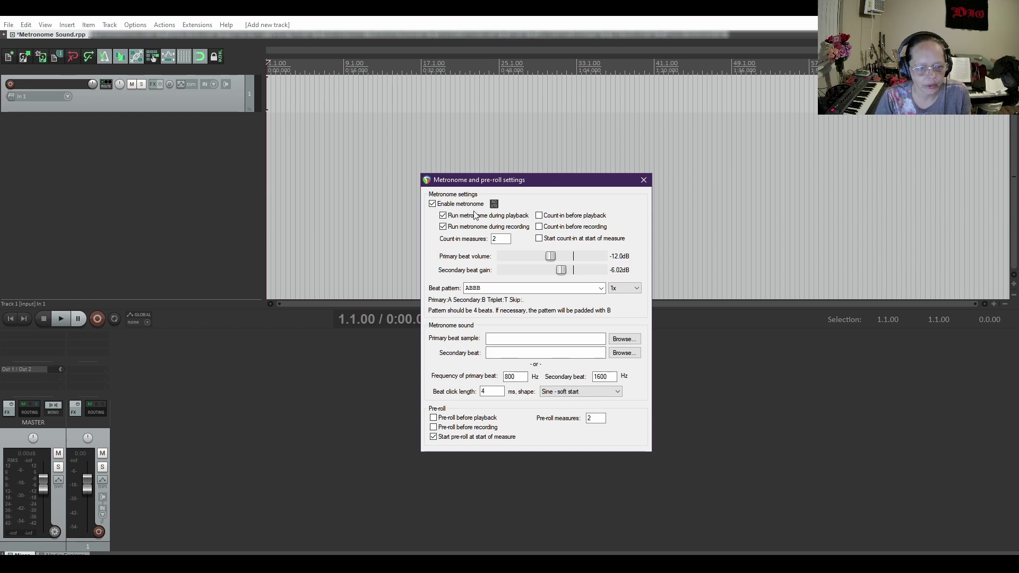
click(501, 338)
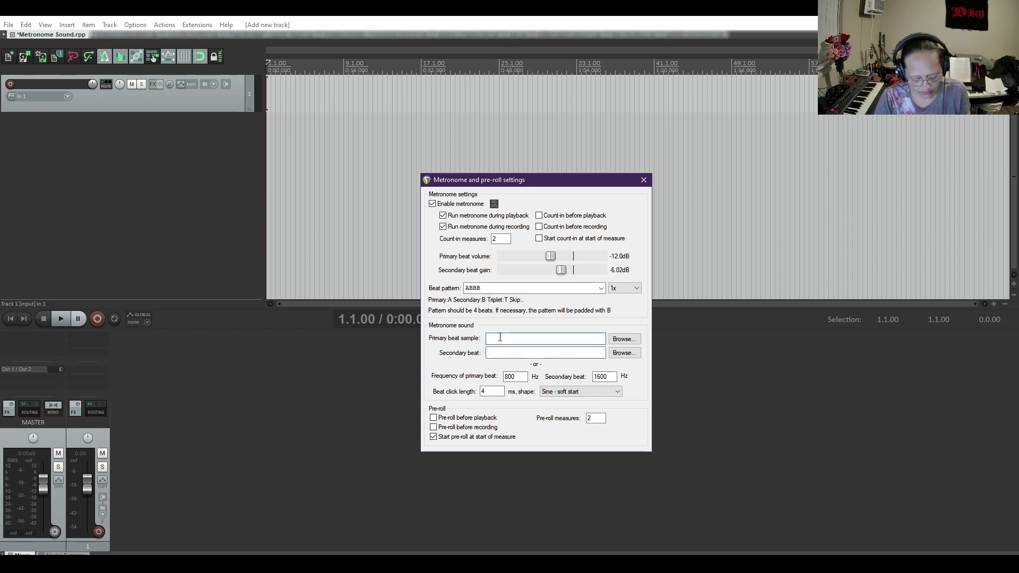
key(ctrl+v)
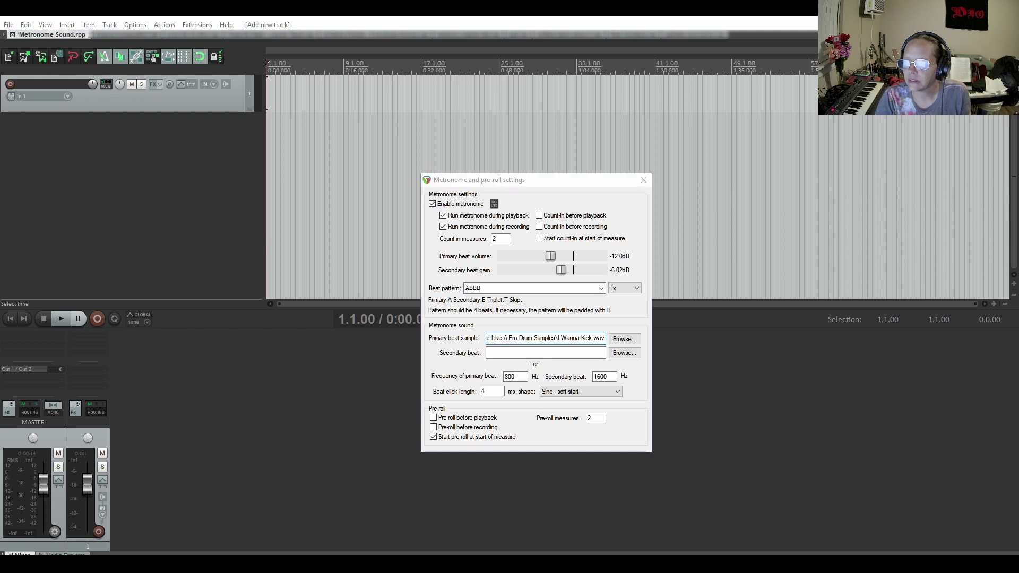
key(Escape)
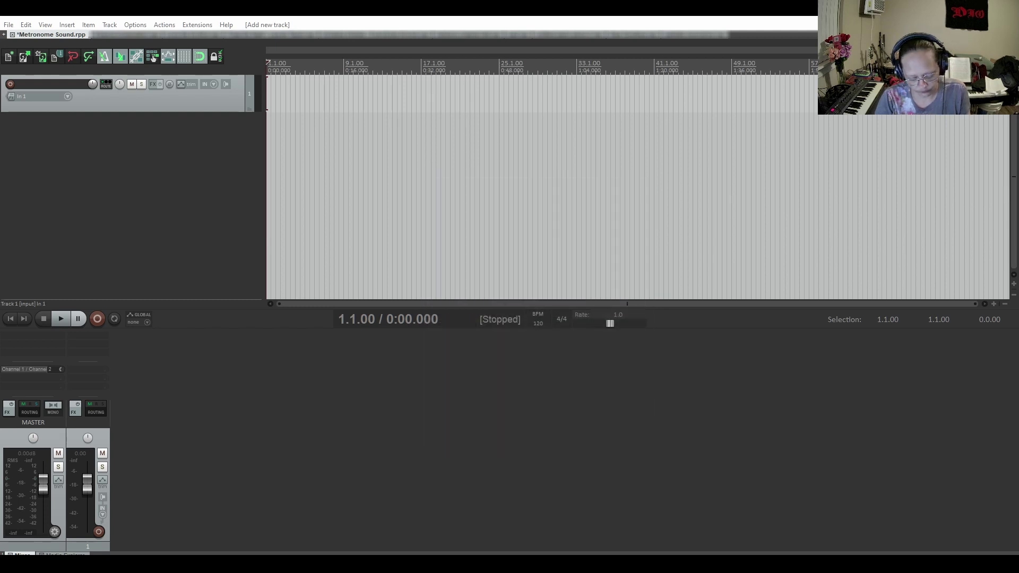
Paste the Snare Sample 2.wav path into the Secondary beat sample field
click(216, 199)
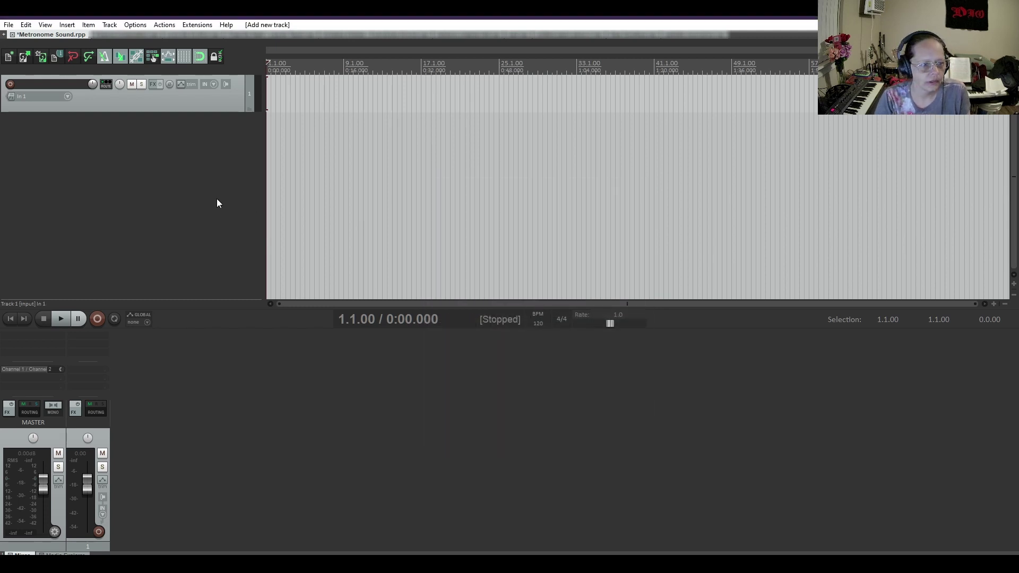
right_click(105, 57)
click(105, 56)
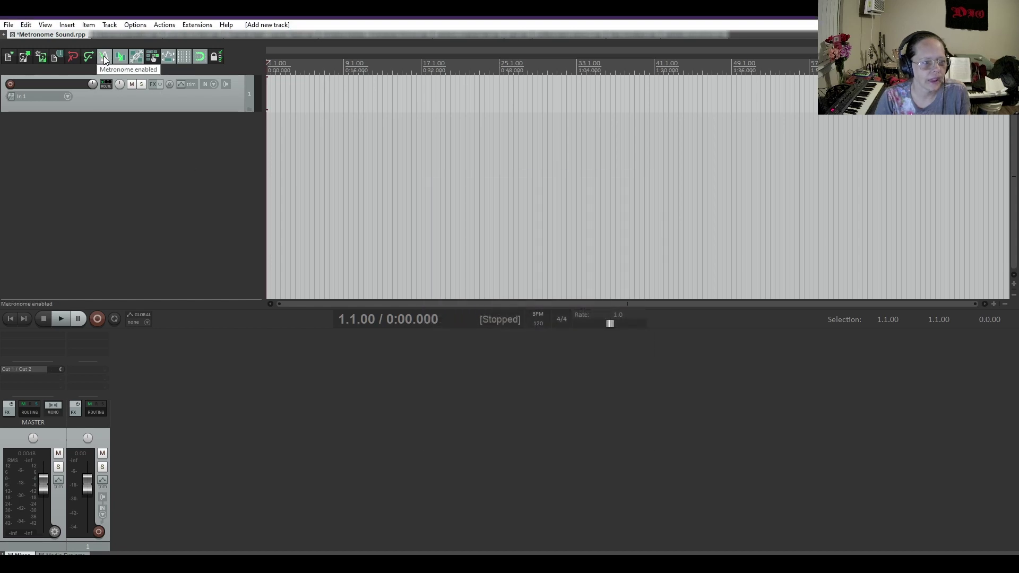
right_click(104, 55)
click(515, 355)
key(ctrl+v)
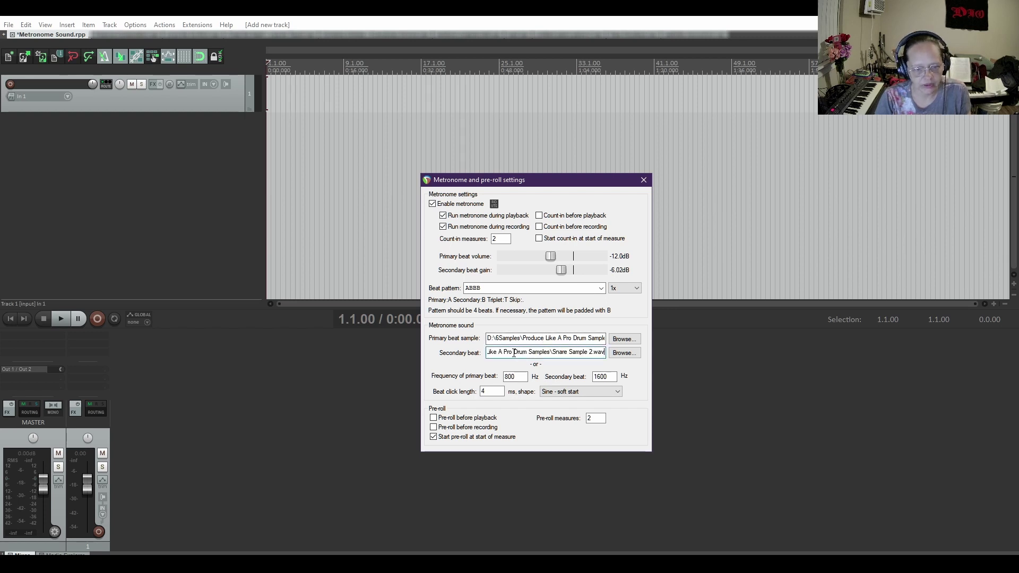
Play the project briefly to hear the kick and snare metronome, then stop and reopen its settings
click(648, 181)
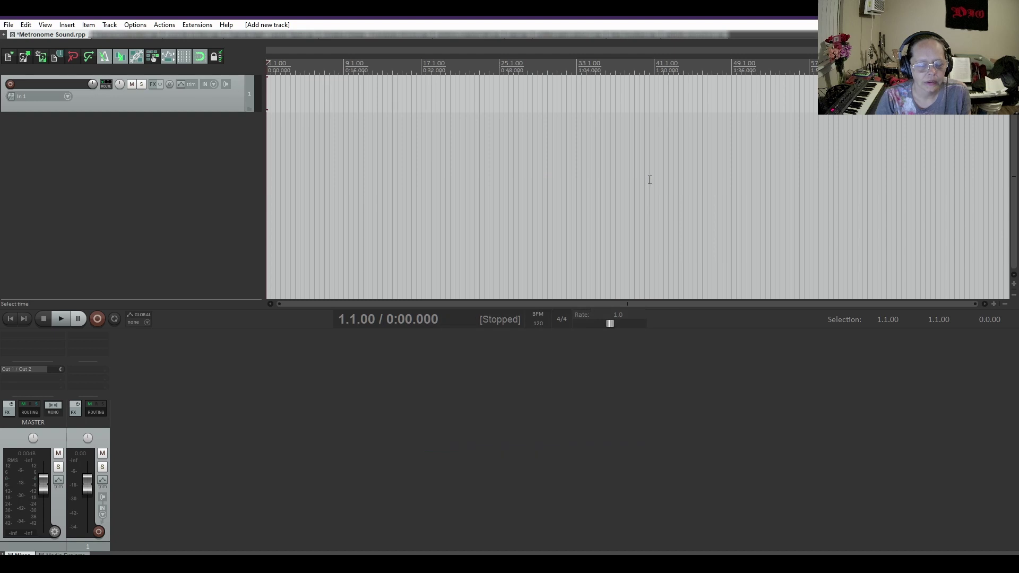
click(61, 319)
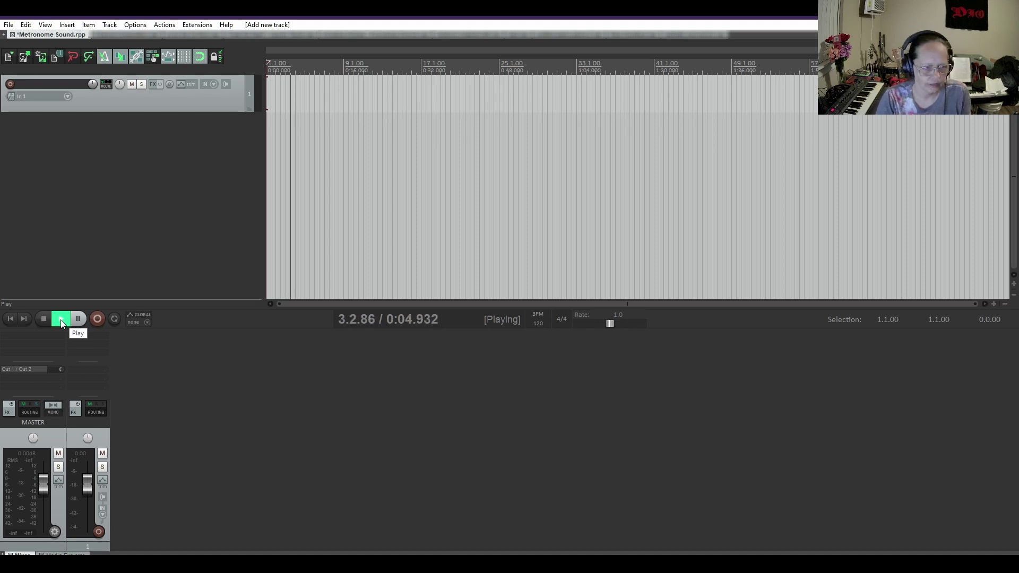
click(41, 319)
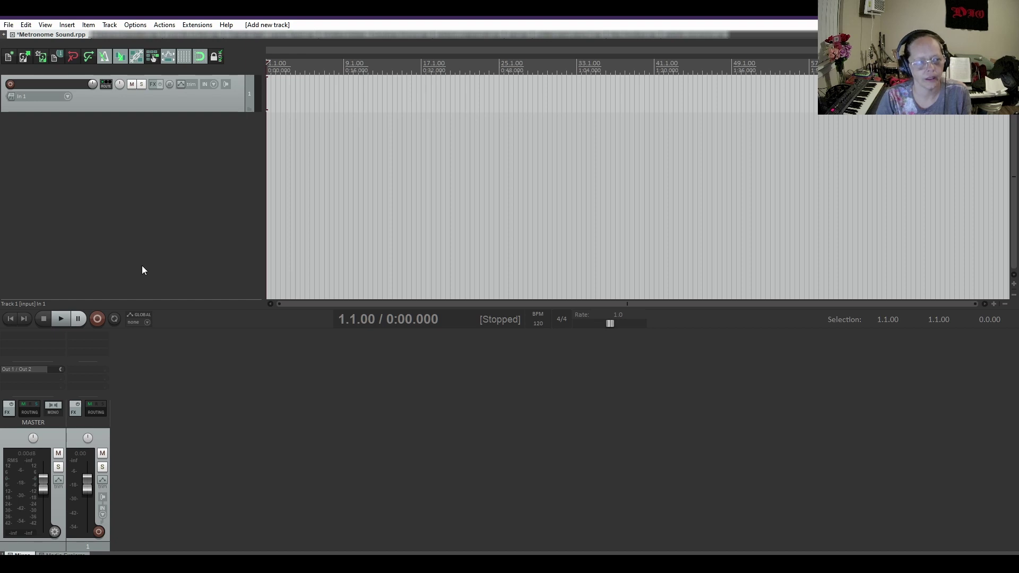
right_click(104, 60)
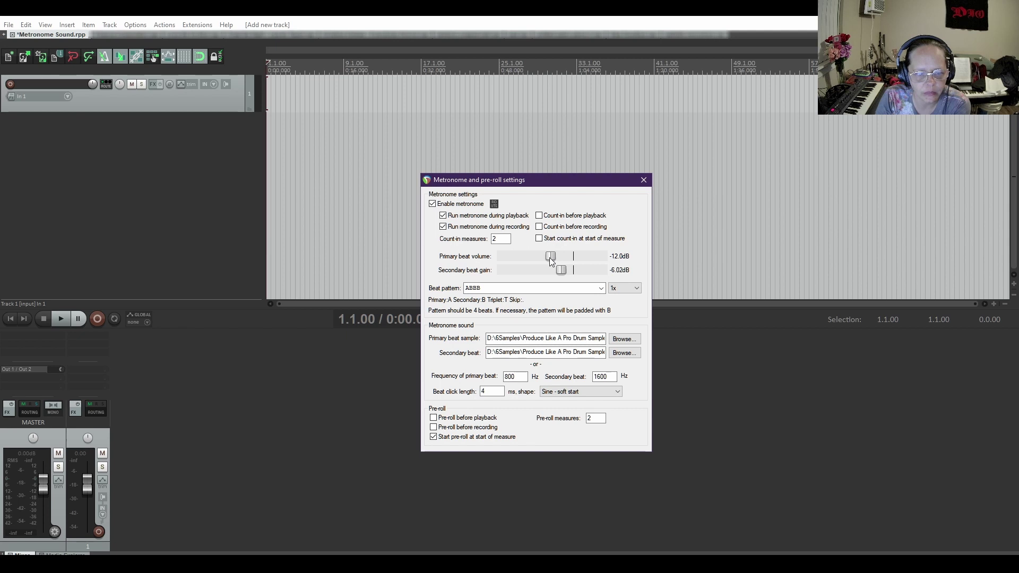
Raise the primary beat volume to -7.35dB, checking the kick sample path
drag(551, 260, 559, 261)
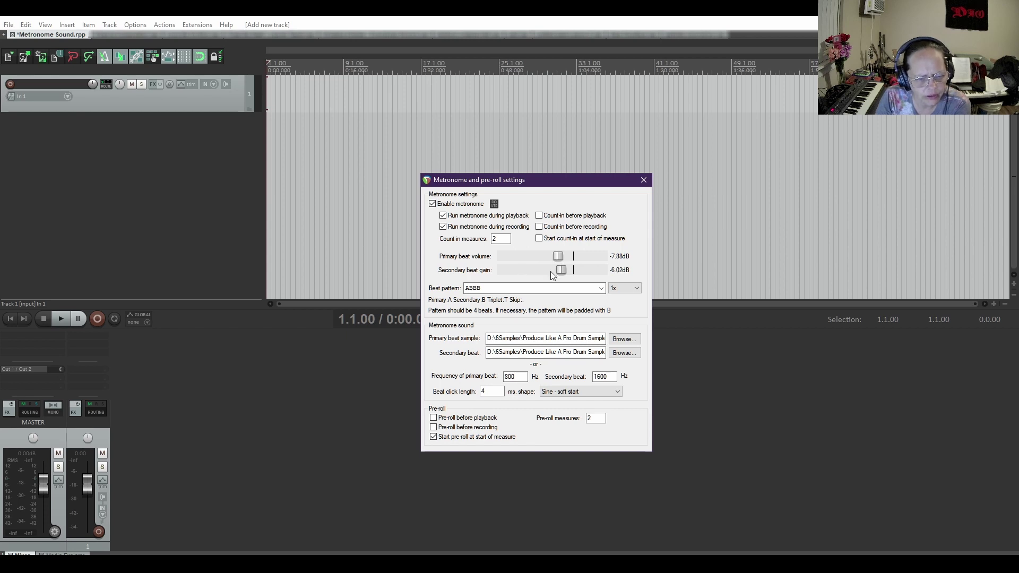
click(585, 338)
key(End)
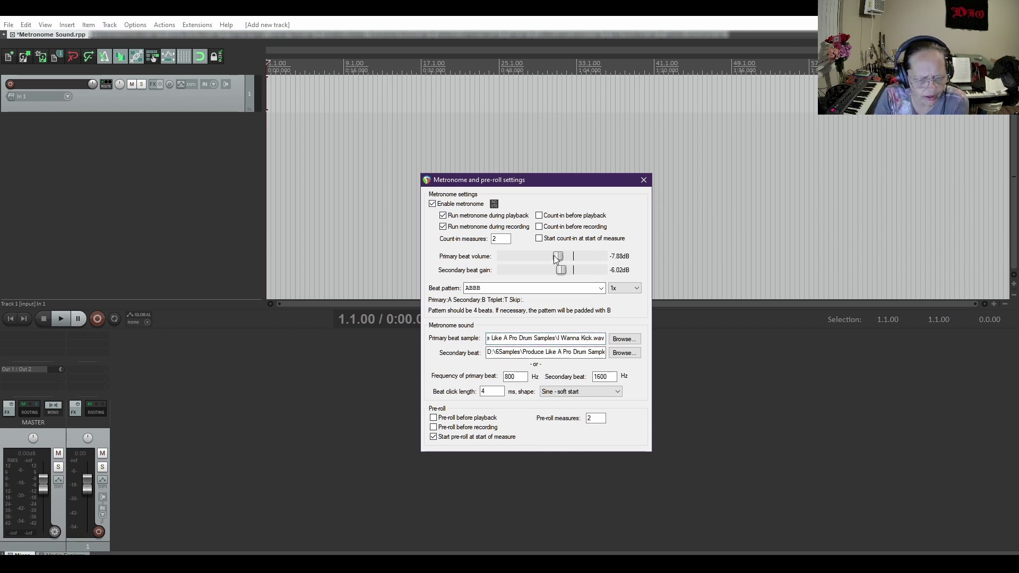
drag(556, 259, 558, 259)
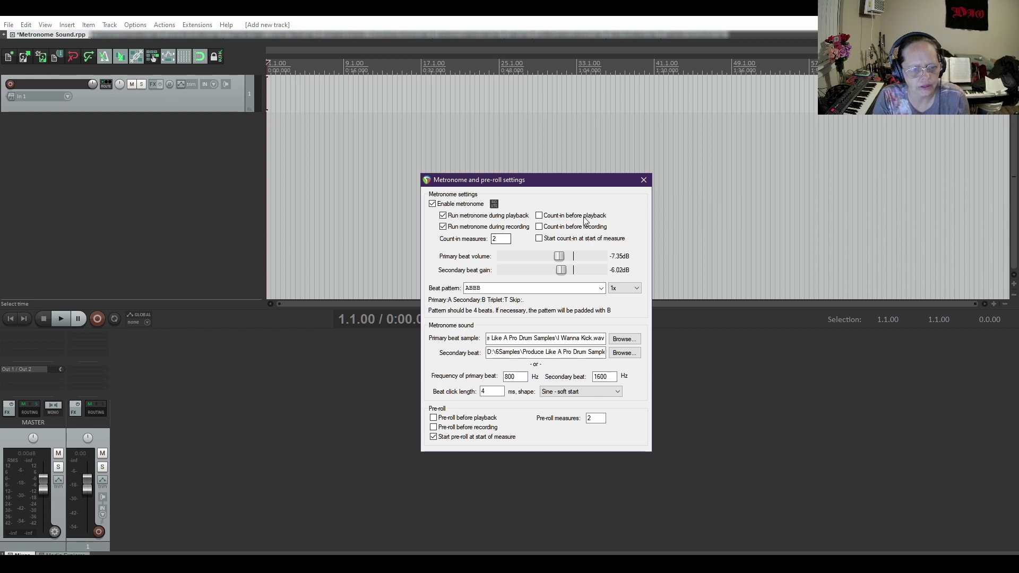
Close the metronome settings and do a short playback test, stopping at 1.1.00
click(644, 180)
key(space)
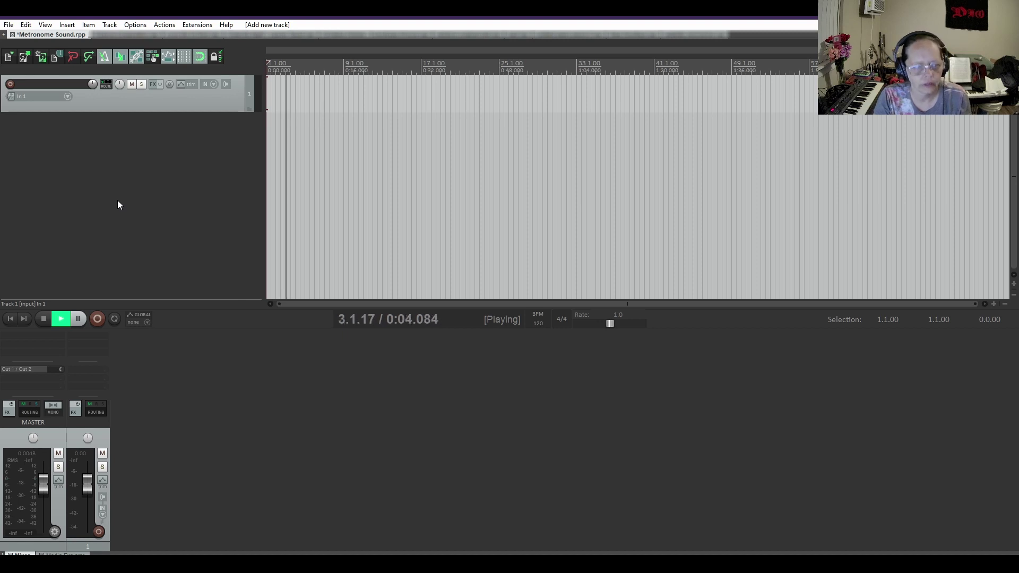
key(space)
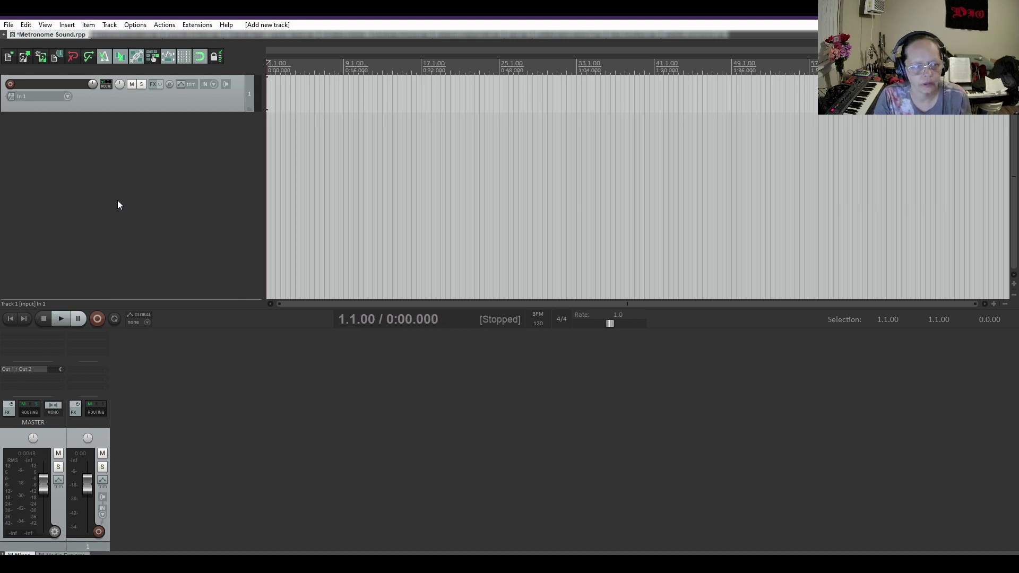
Turn the metronome off and insert a 10-second click source item on Track 1
click(106, 57)
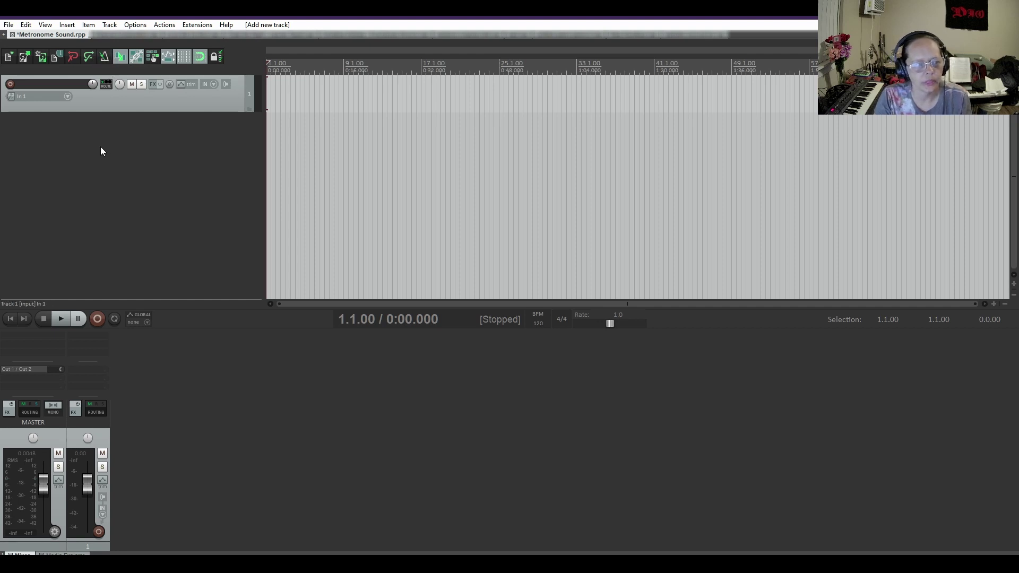
click(66, 26)
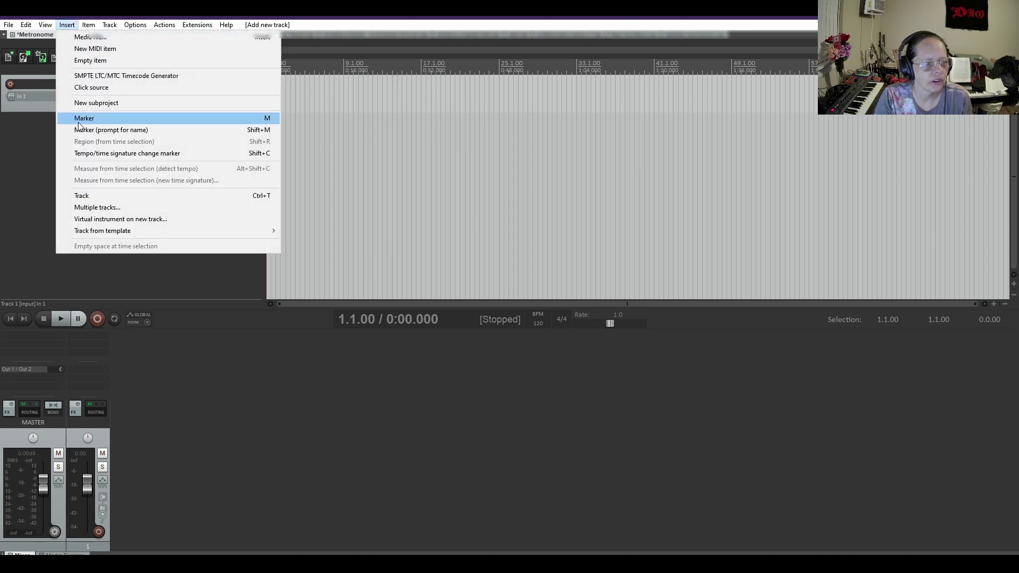
click(94, 87)
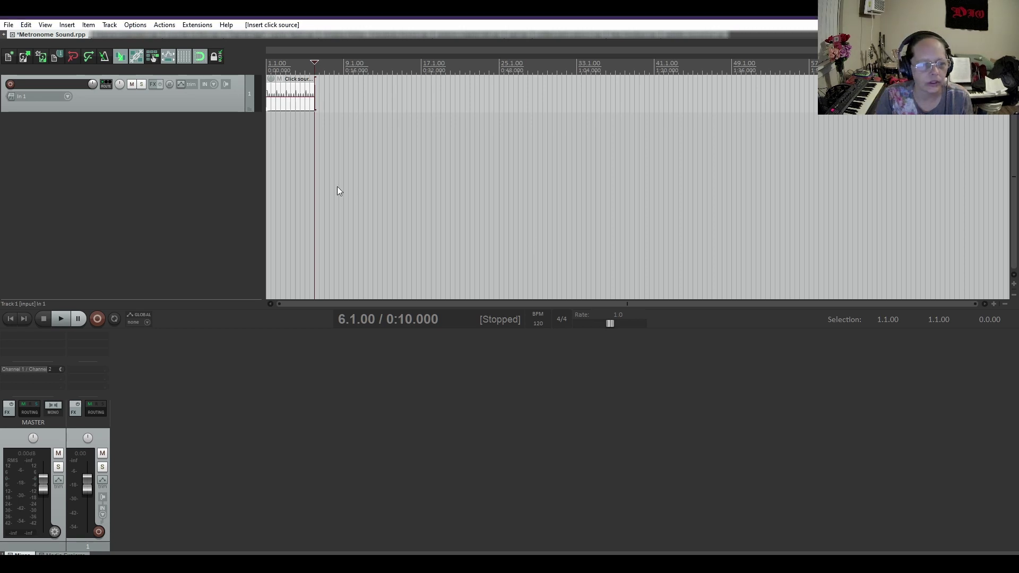
Confirm the click source item uses I Wanna Kick.wav as primary beat, then rewind to the project start
double_click(289, 104)
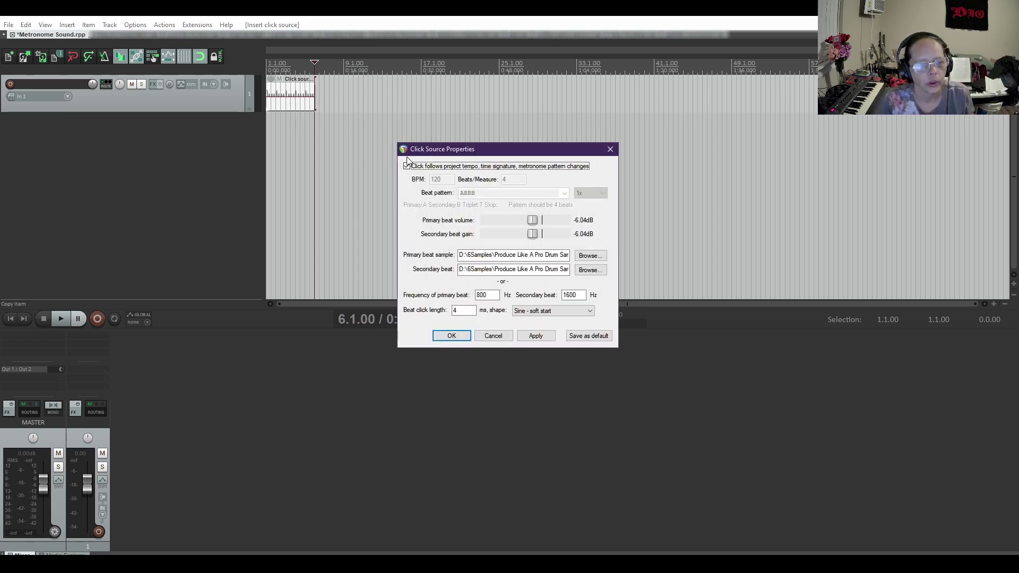
click(475, 257)
key(End)
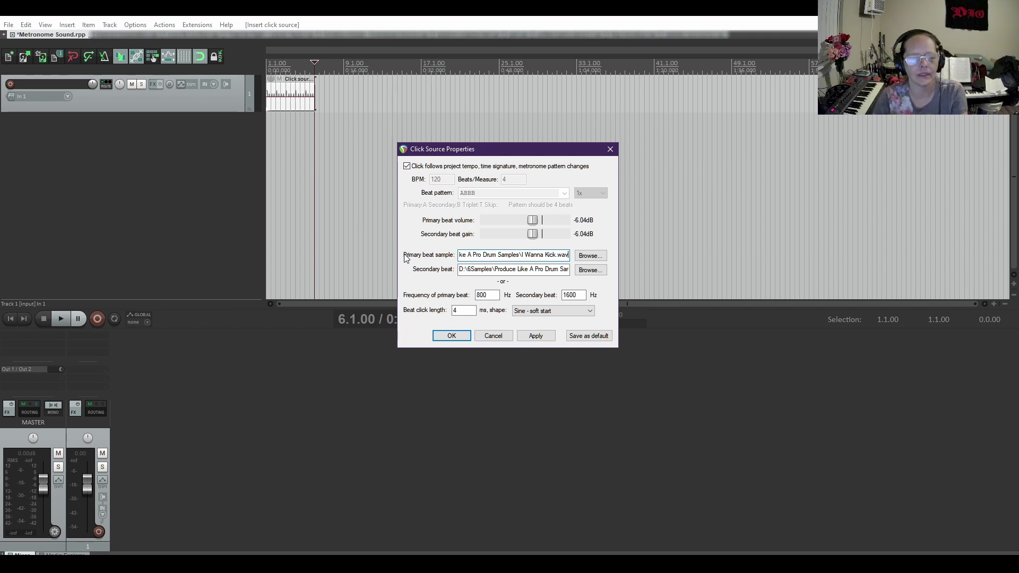
click(456, 337)
click(10, 319)
Compare the click source item at +5.14 dB during playback, then reset its volume to 0 dB
click(65, 320)
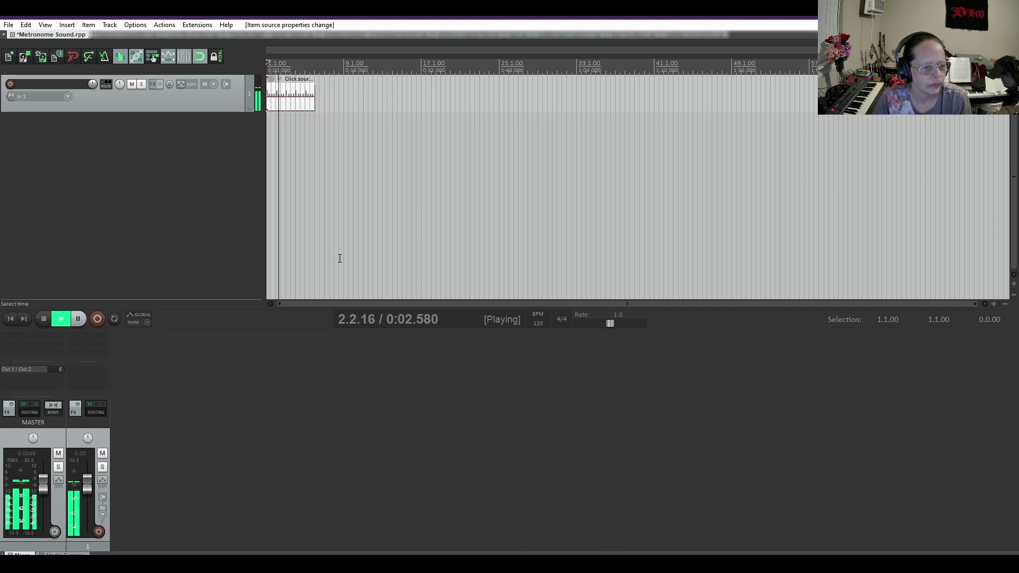
click(44, 318)
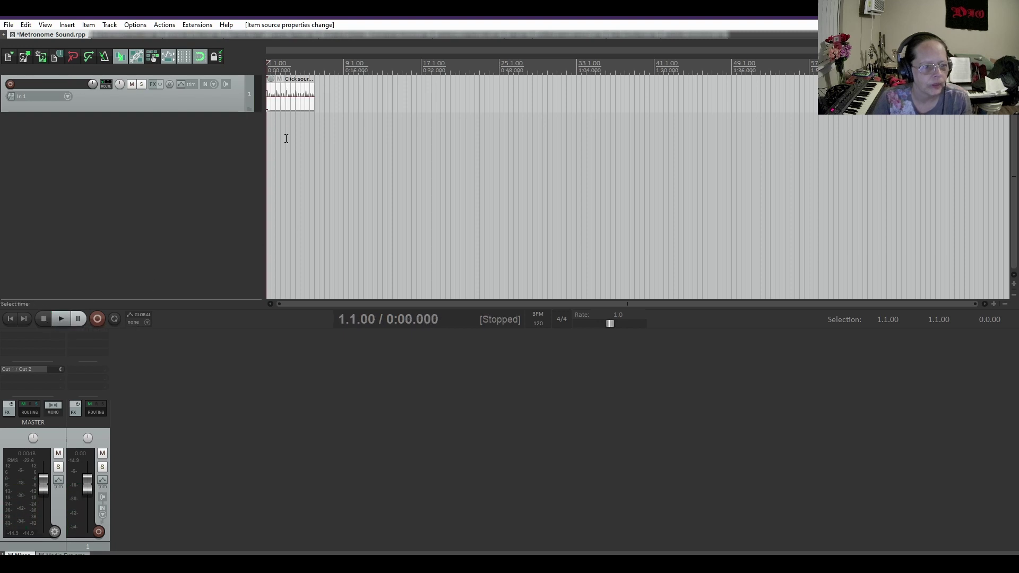
drag(291, 89, 285, 94)
click(56, 321)
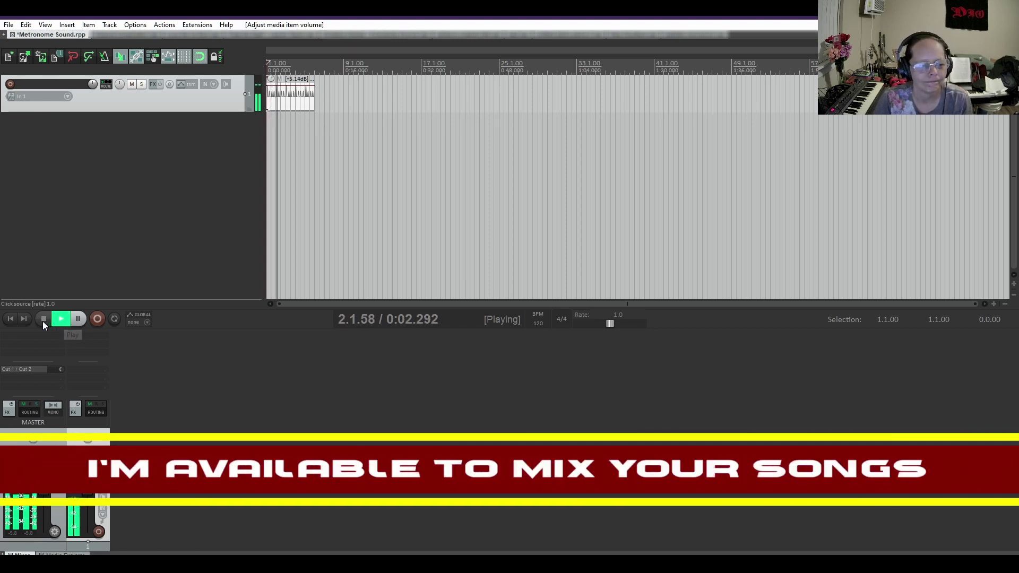
click(42, 320)
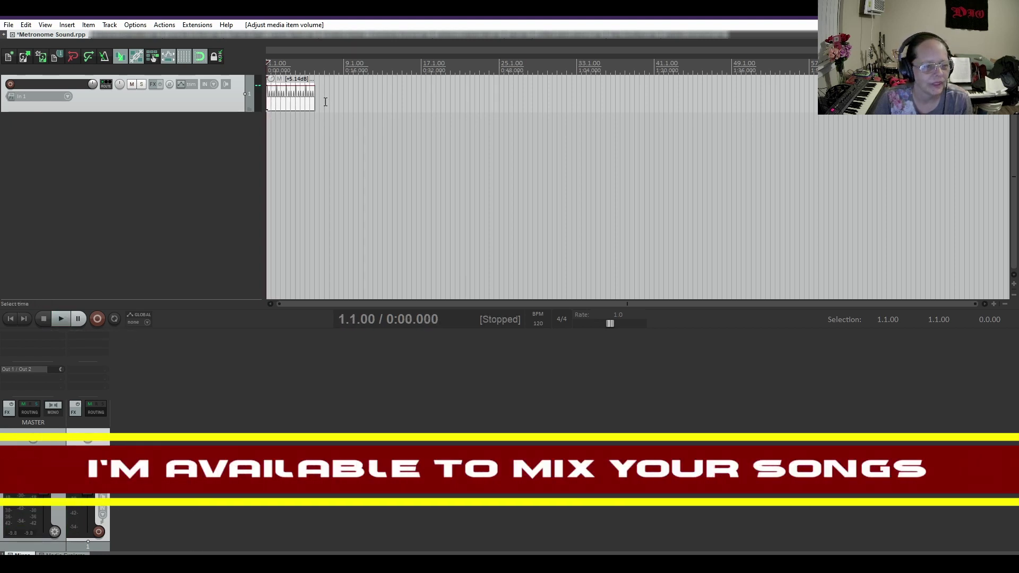
double_click(274, 80)
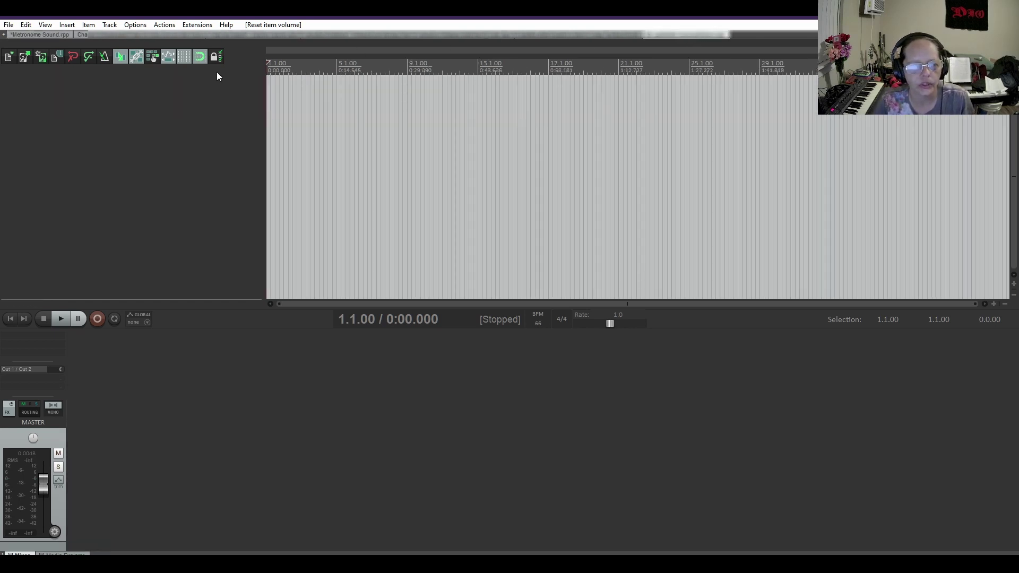
Enable the metronome in the empty 66 BPM project, play and stop, then toggle it off and on
click(103, 57)
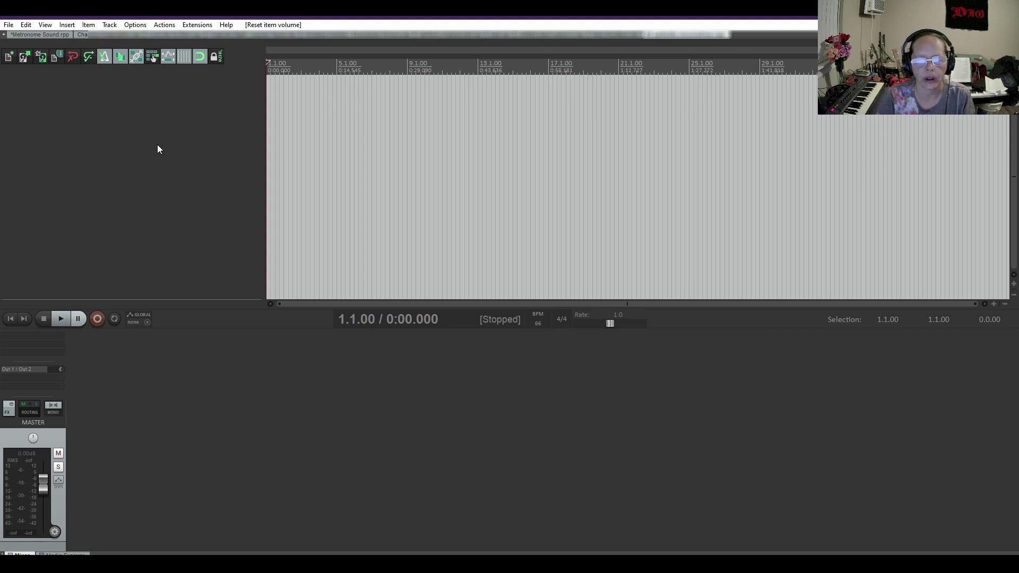
key(space)
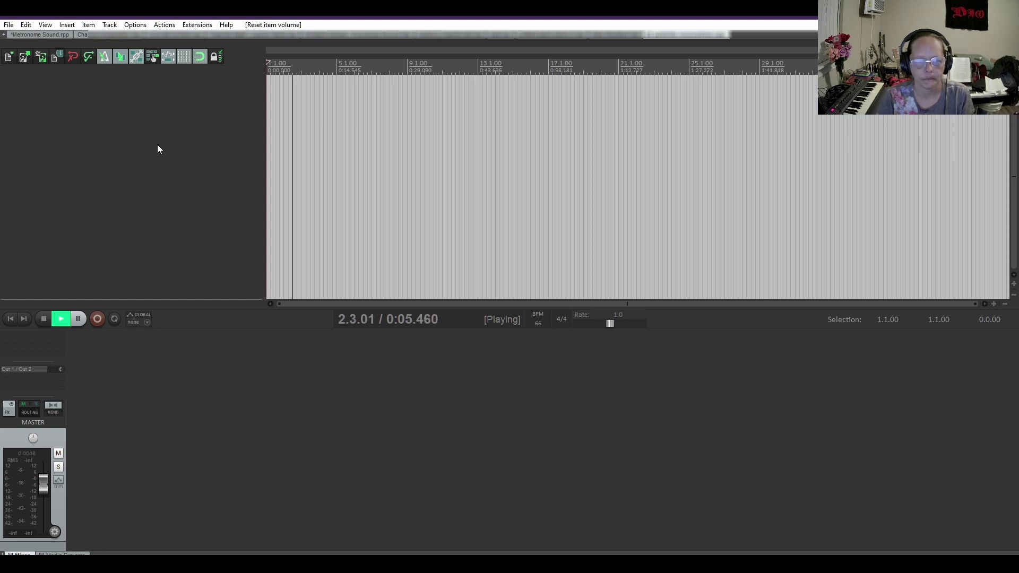
key(space)
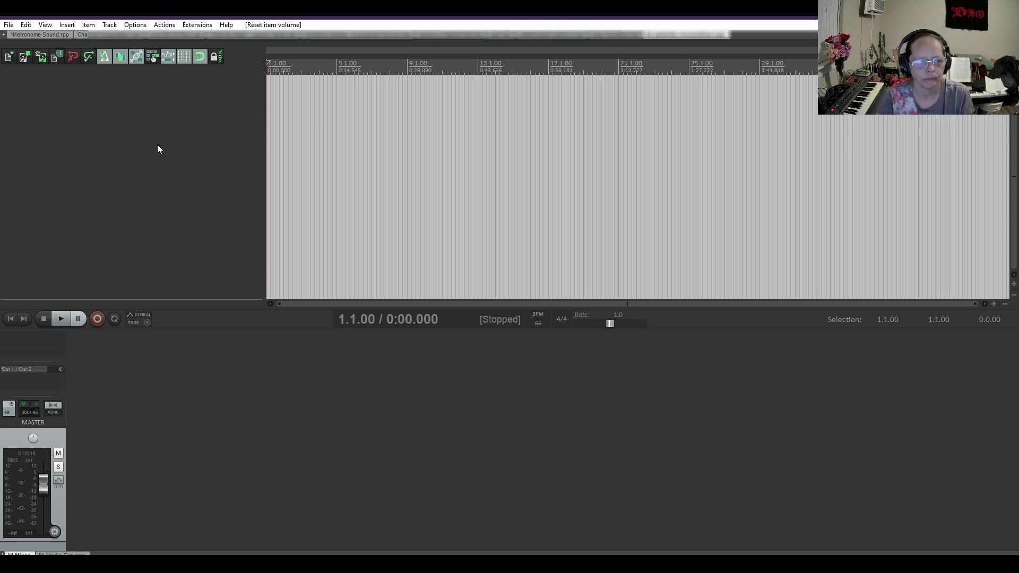
click(104, 57)
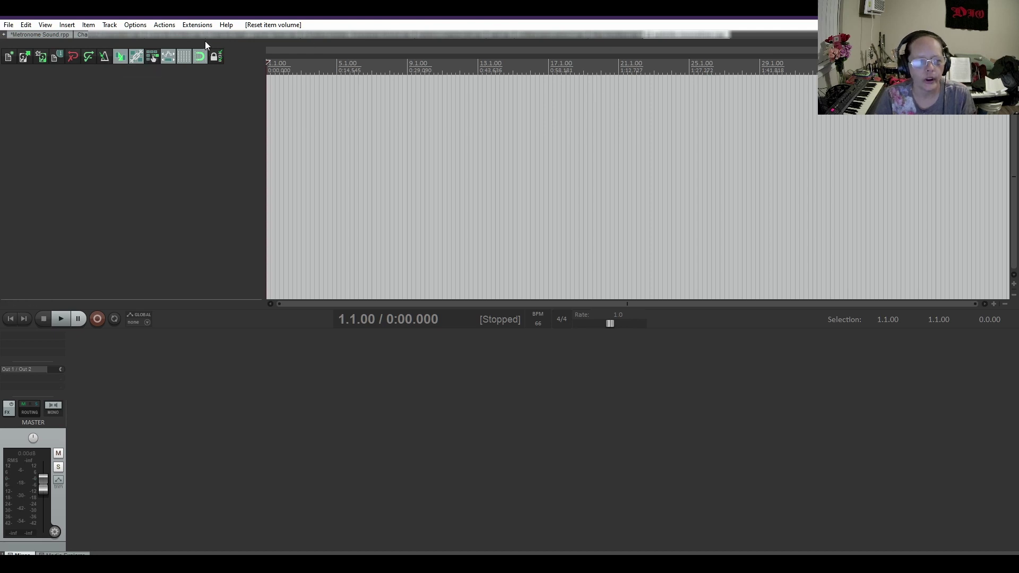
click(162, 52)
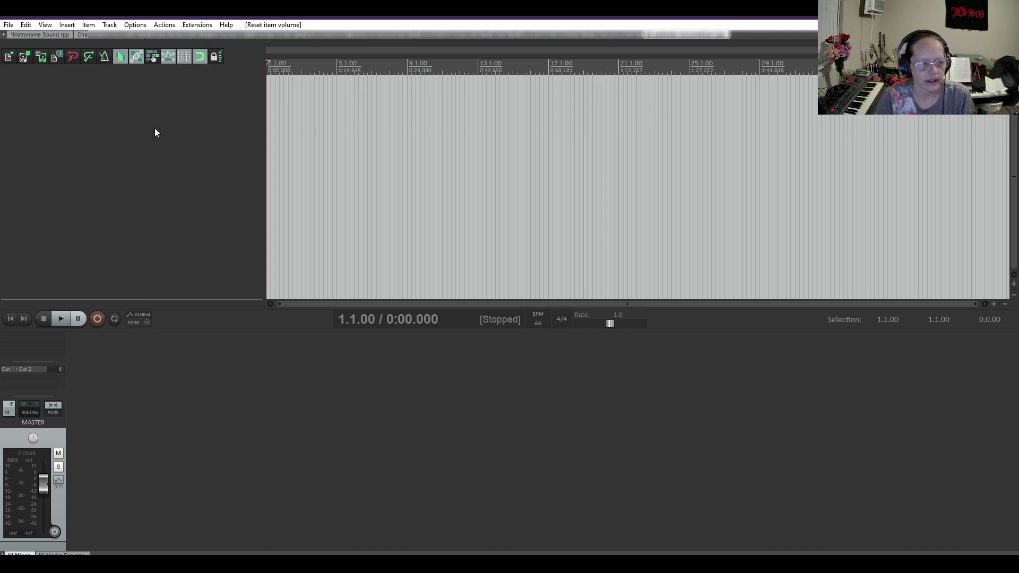
Switch back to the Metronome Sound.rpp project tab
click(27, 34)
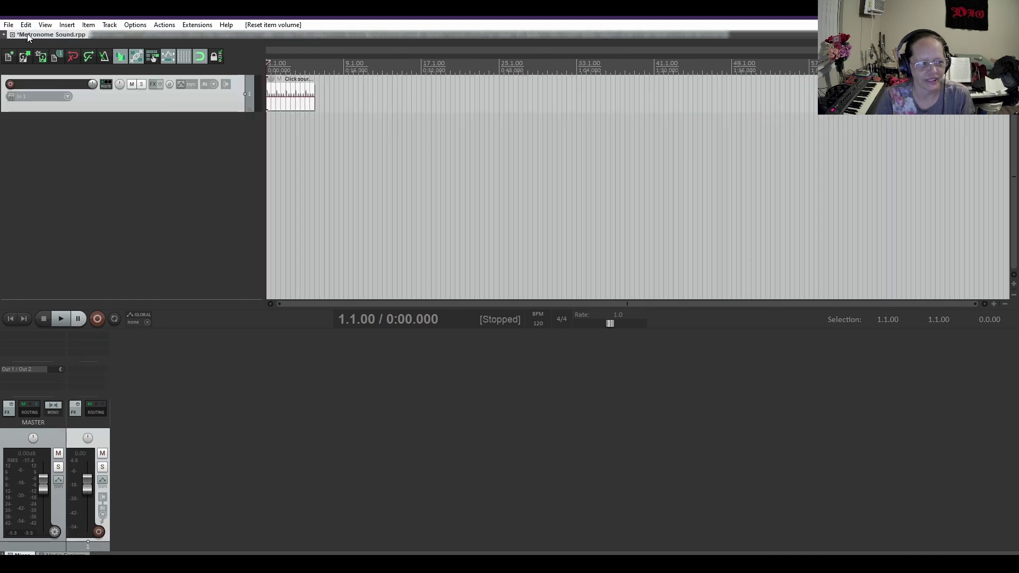